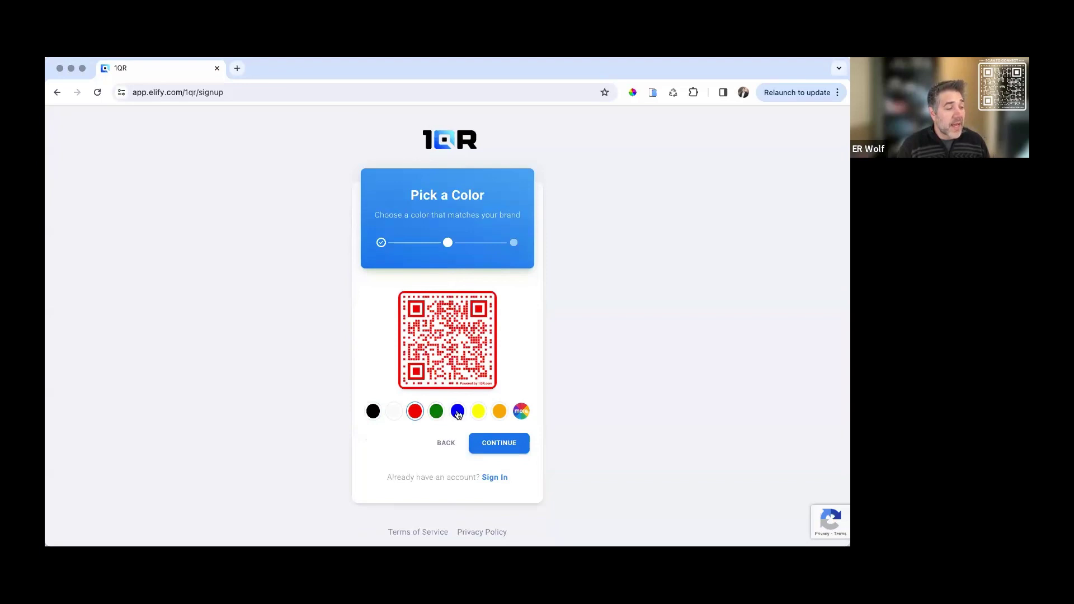
# Color the QR code blue and give it star-shaped dots after trying the other shapes
pyautogui.click(458, 413)
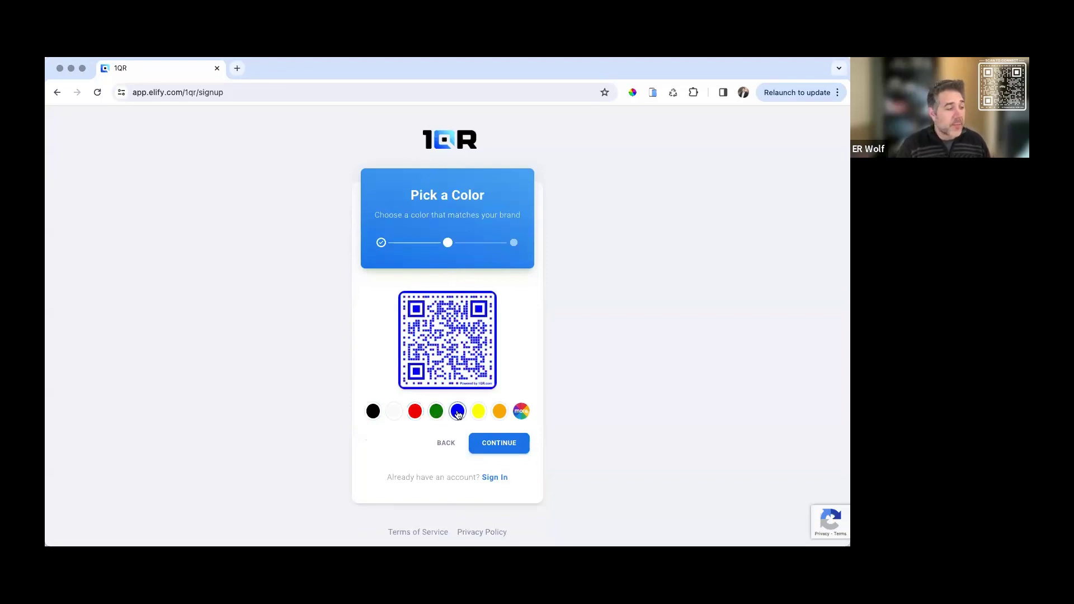
pyautogui.click(496, 448)
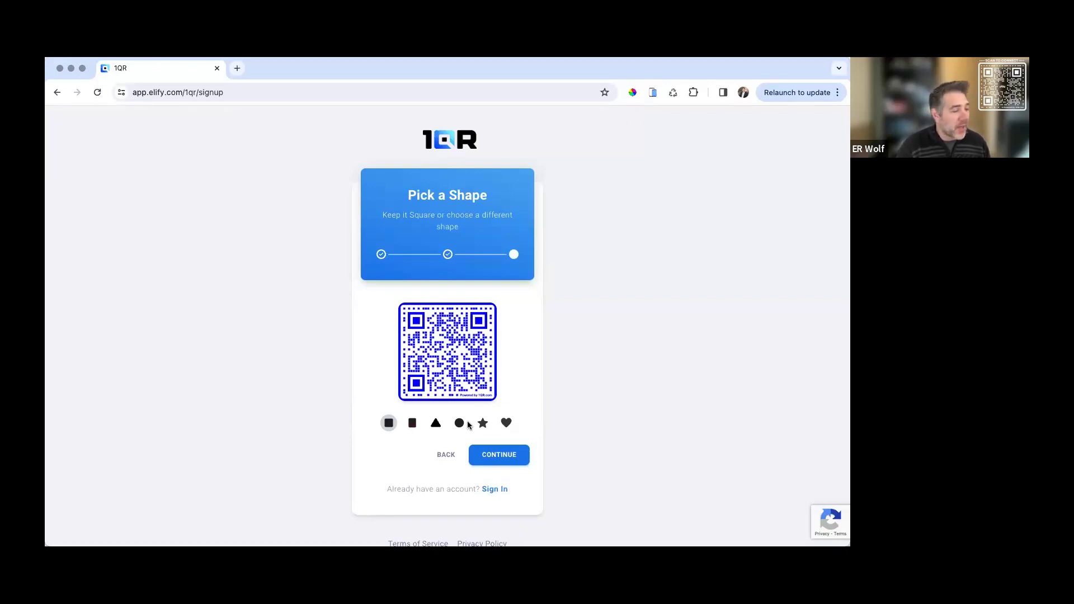
pyautogui.click(413, 425)
pyautogui.click(436, 424)
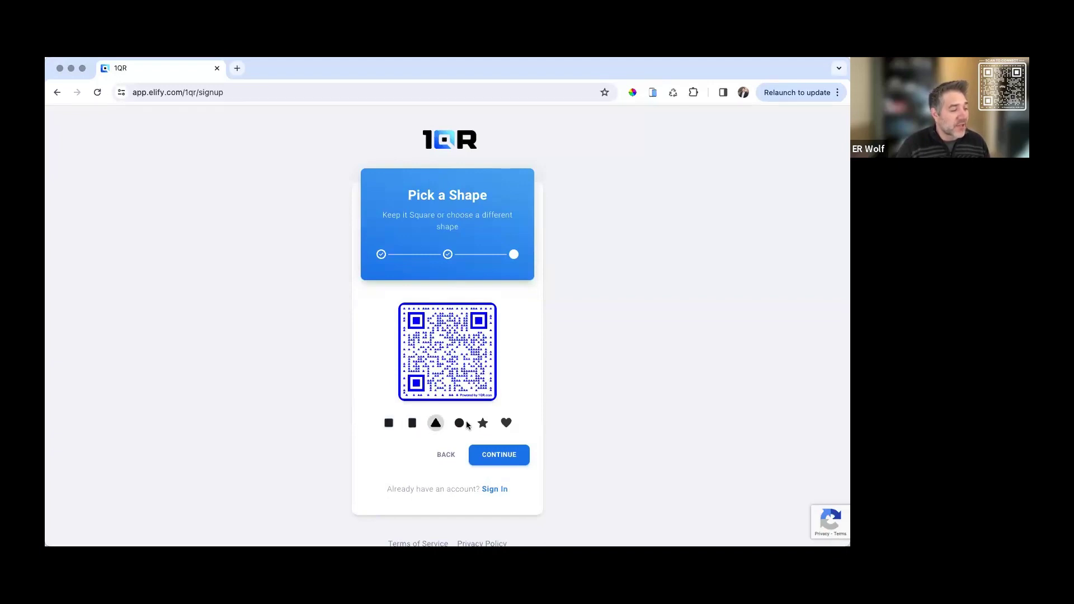
pyautogui.click(460, 424)
pyautogui.click(484, 426)
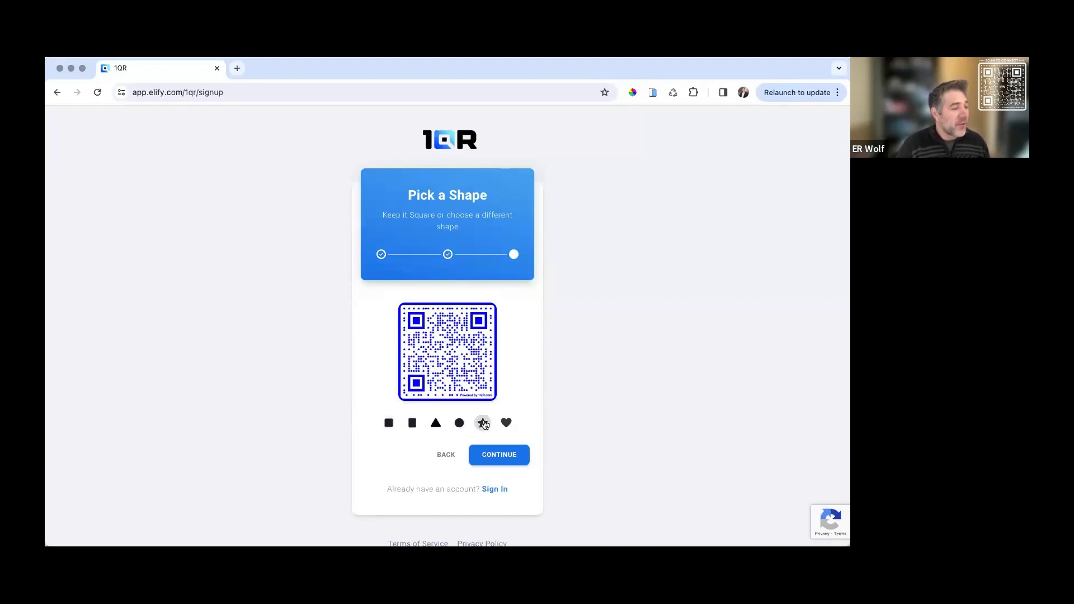
pyautogui.click(503, 456)
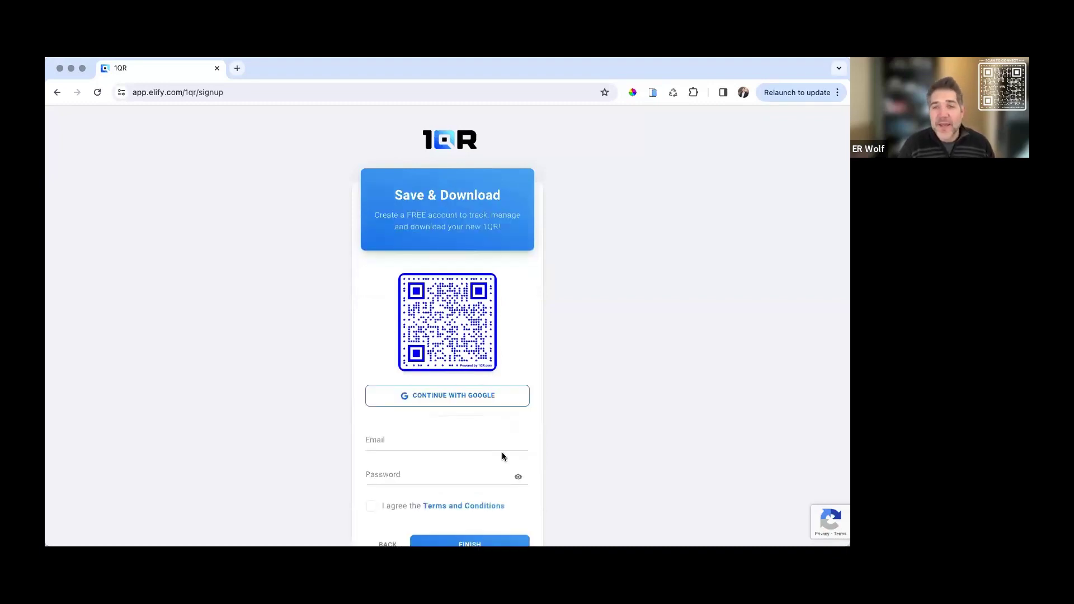
# Replace the domain part of the sign-up email address with the new account email
pyautogui.click(386, 442)
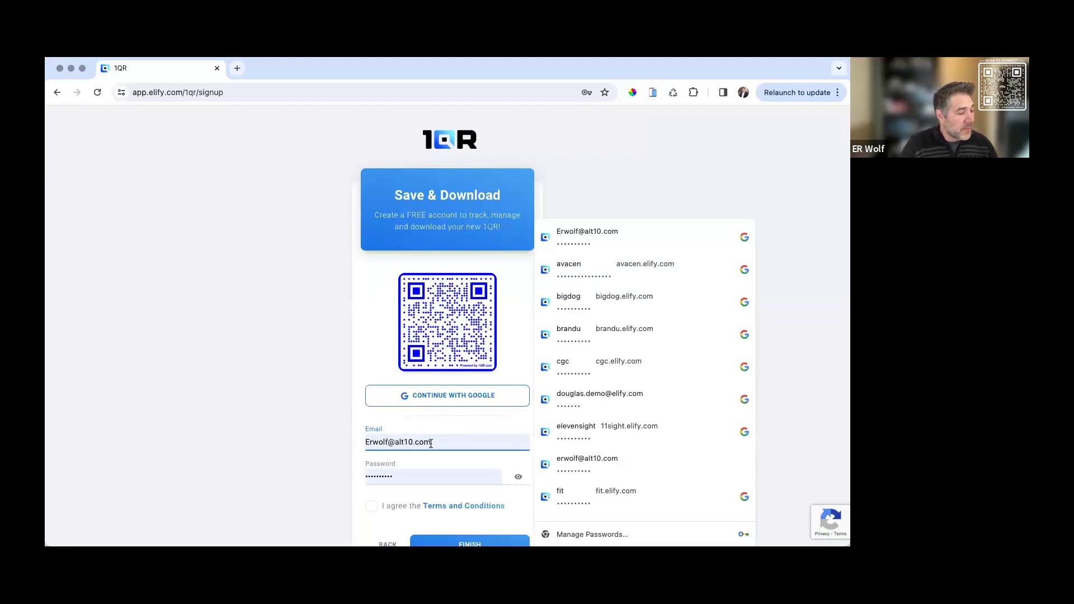
pyautogui.moveTo(437, 442); pyautogui.dragTo(387, 443)
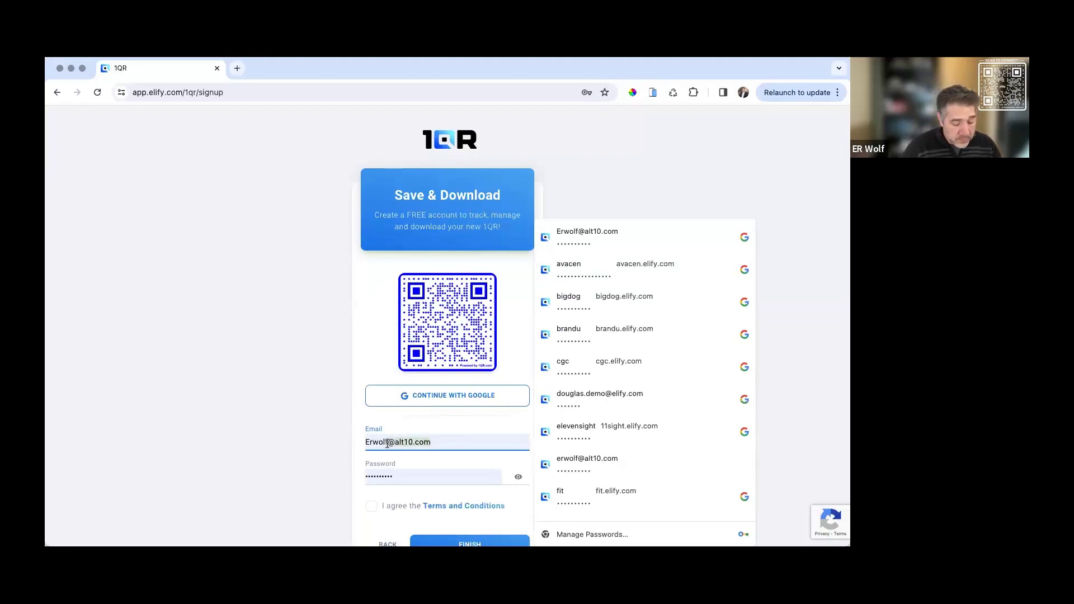
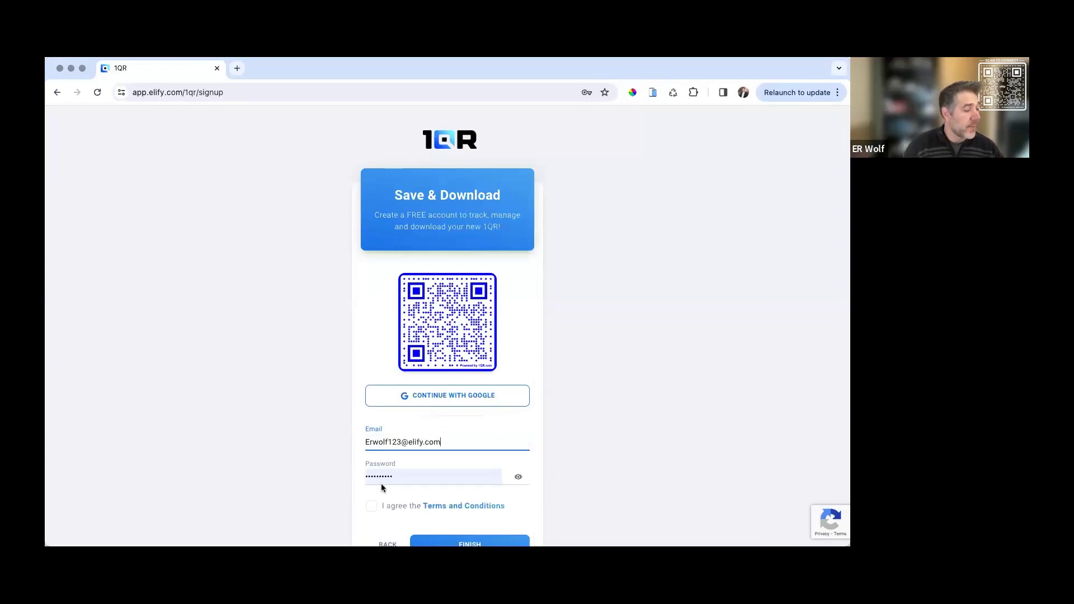
# Enter the account password, accept the terms and conditions, and finish signing up
pyautogui.click(388, 480)
pyautogui.write('••••••')
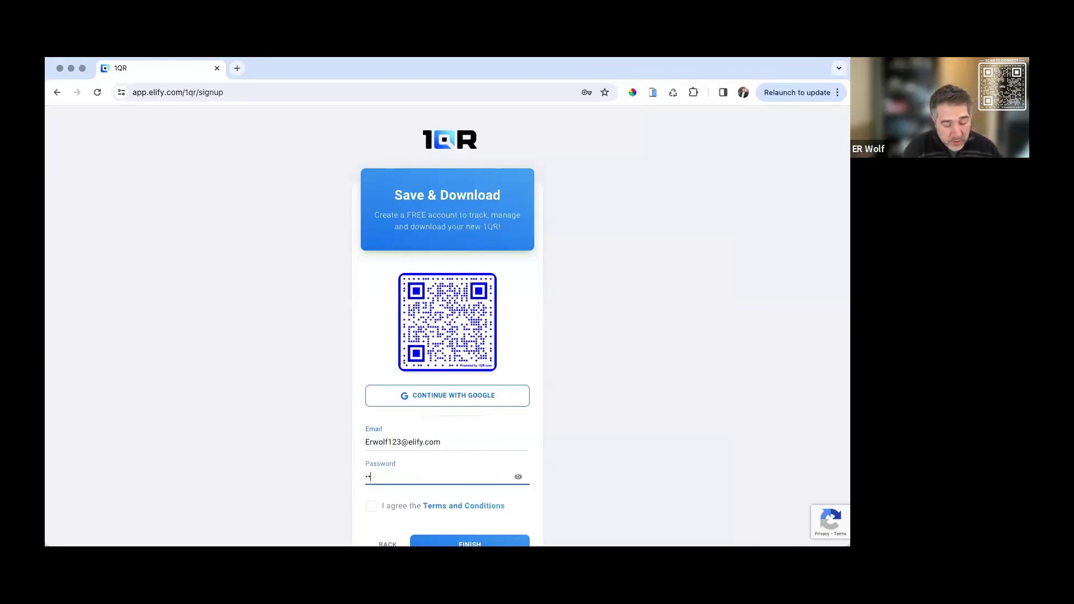
pyautogui.write('•')
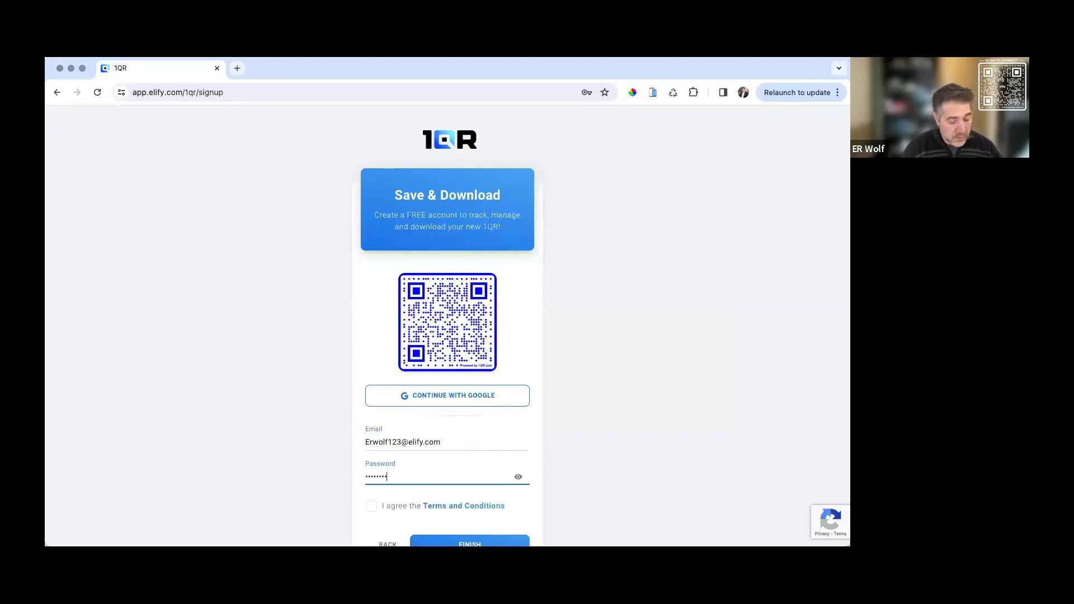
pyautogui.click(371, 506)
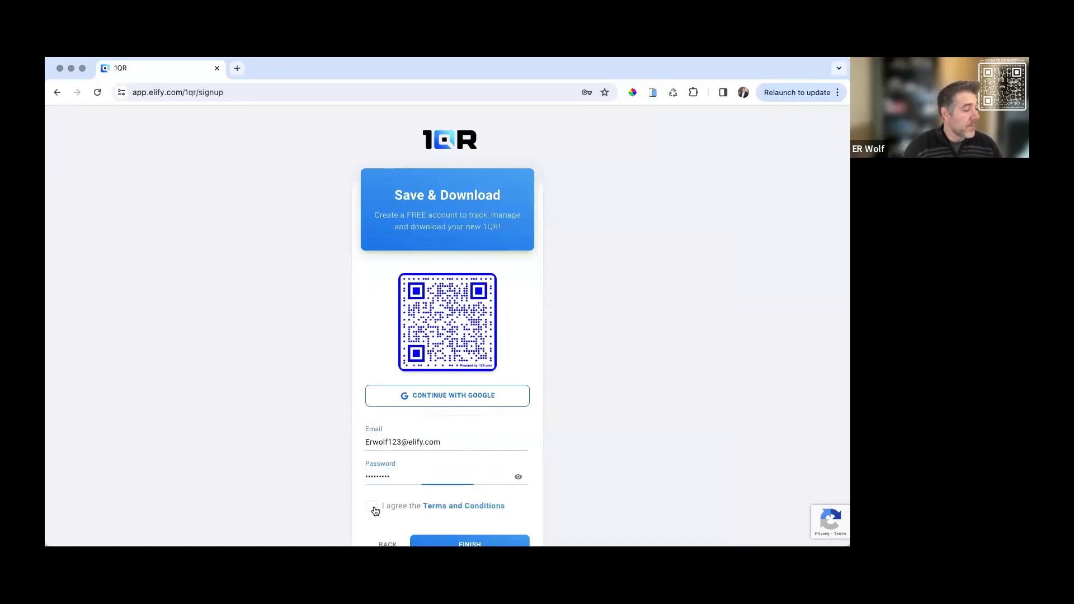
pyautogui.click(470, 543)
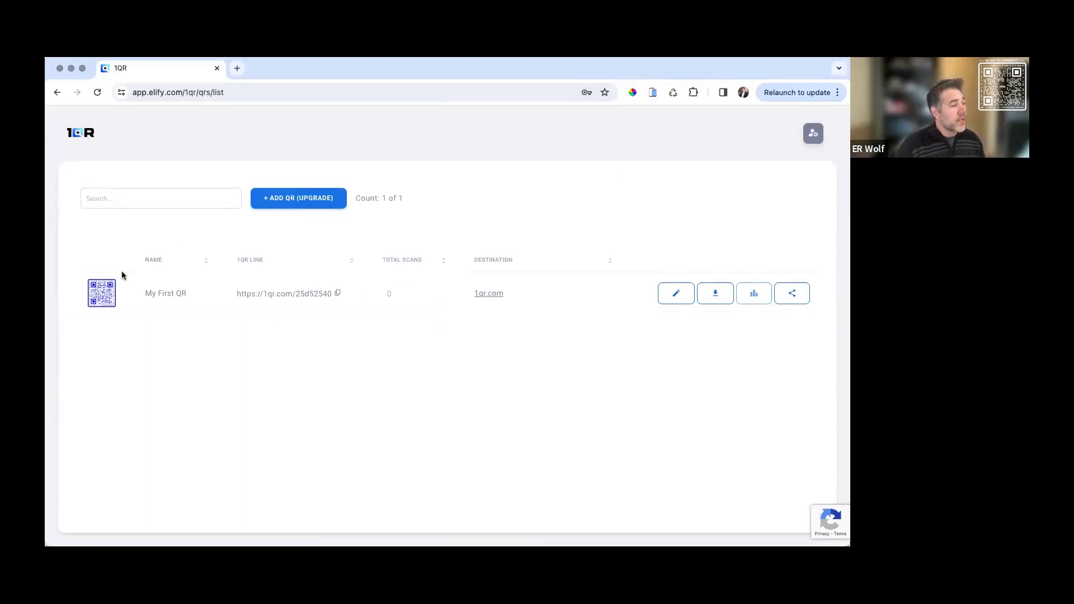
# Open My First QR's download view showing the enlarged blue star-dot code
pyautogui.click(105, 301)
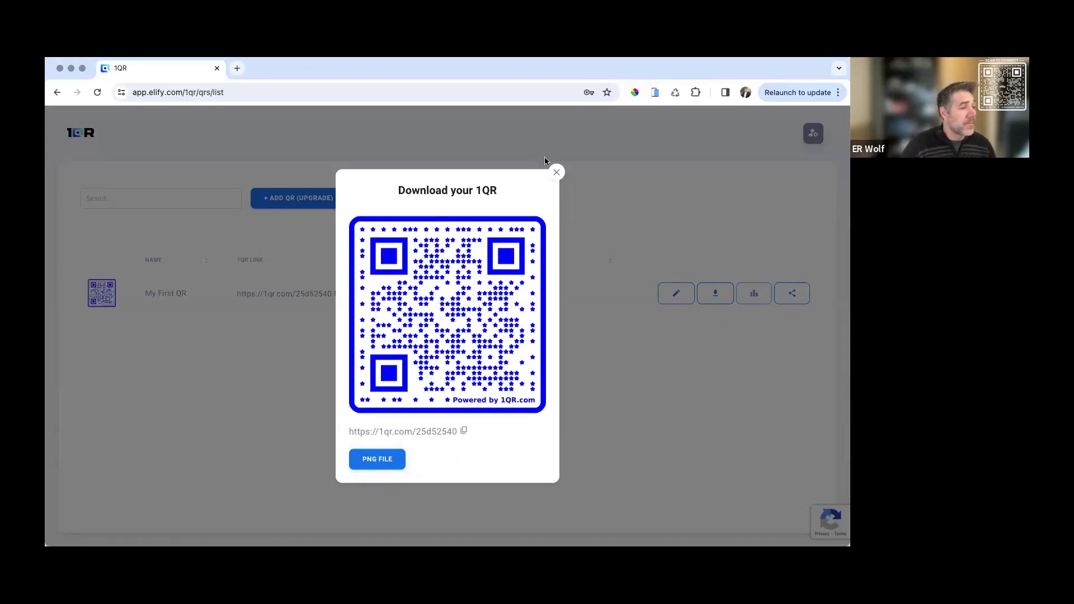
# Close the Download your 1QR view to return to the QR list
pyautogui.click(555, 172)
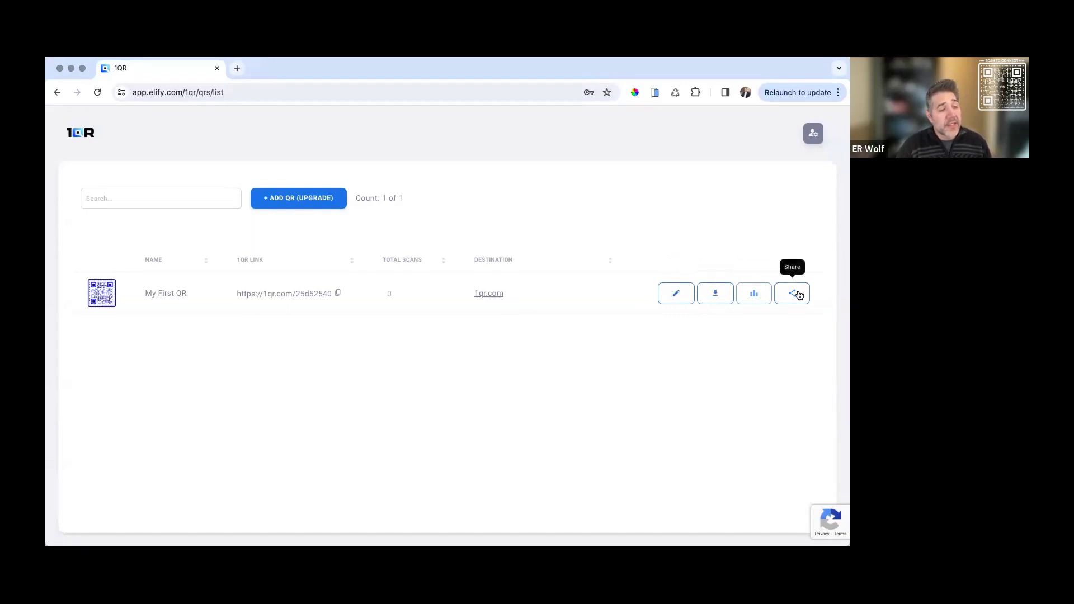
# Rename My First QR to '1QR Link' in the editor
pyautogui.click(680, 298)
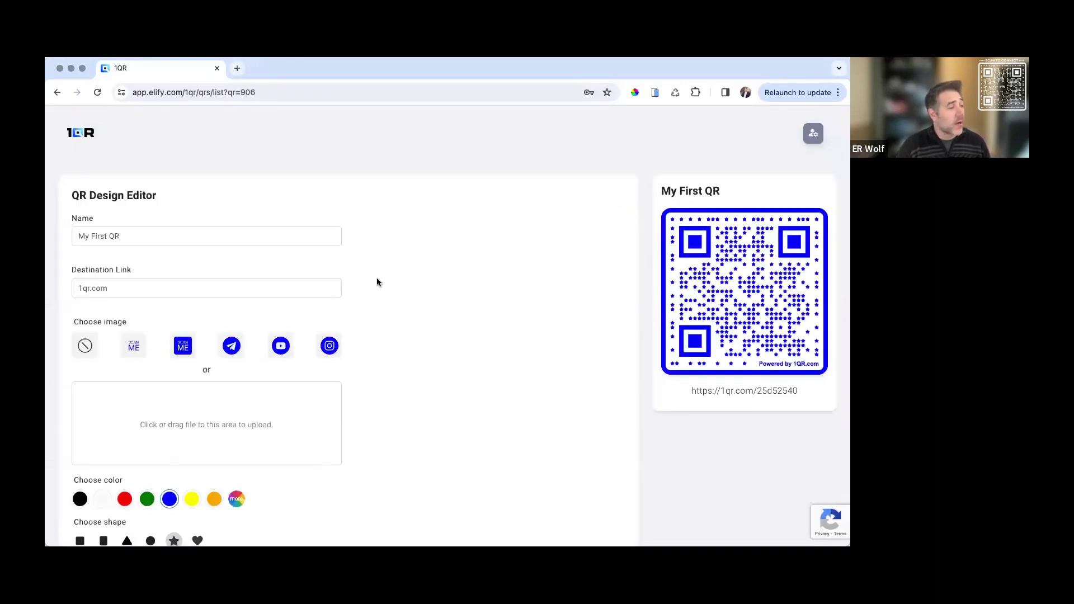
pyautogui.click(143, 238)
pyautogui.tripleClick(143, 238)
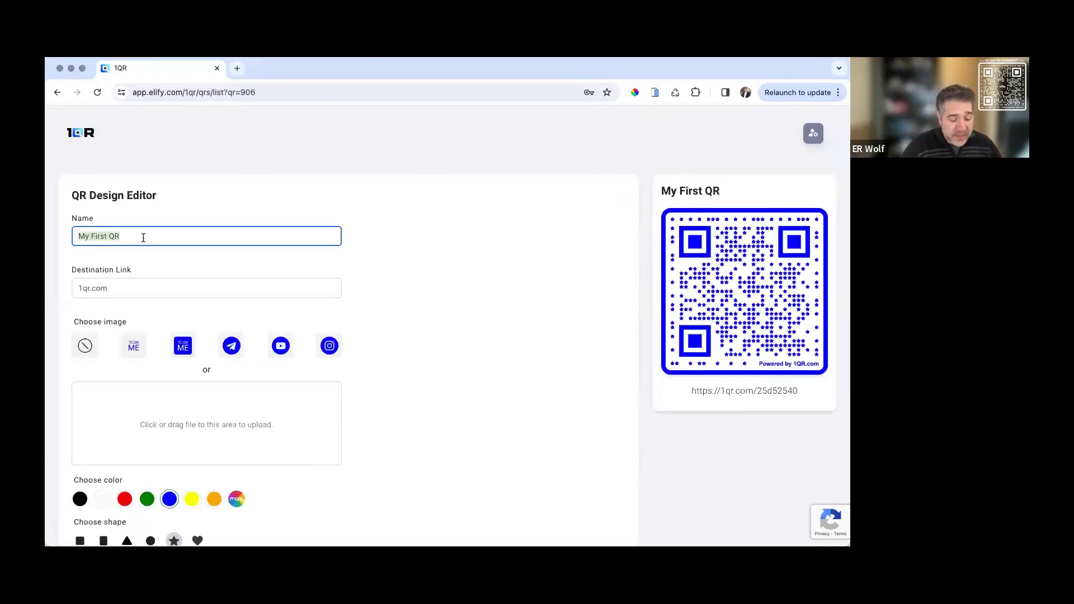
pyautogui.write('1Q')
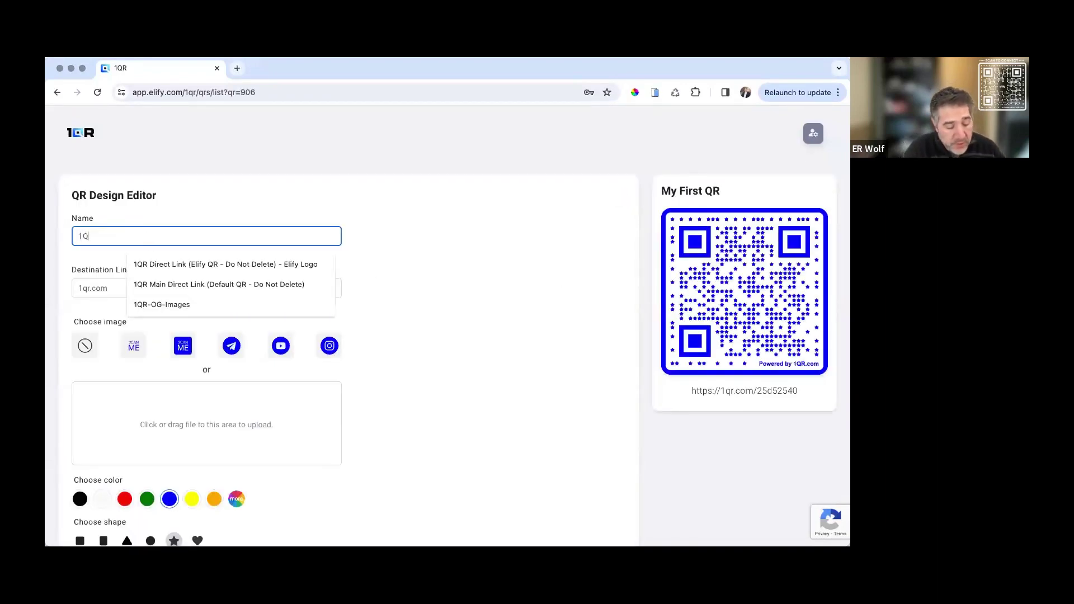
pyautogui.write('R Link')
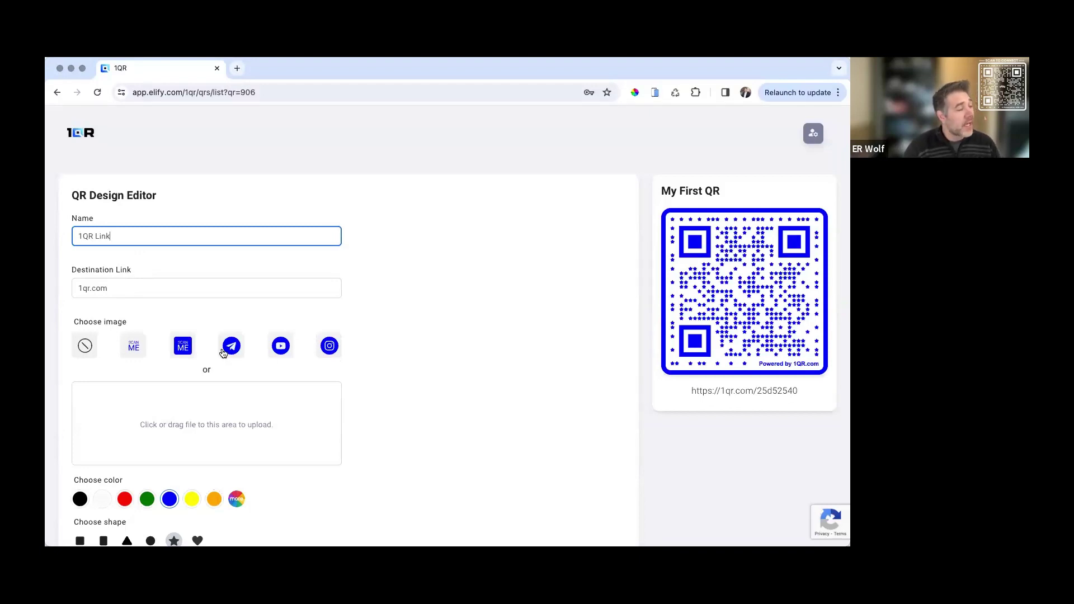
# Upload the elify logo as the QR's centre image and save the code
pyautogui.click(185, 348)
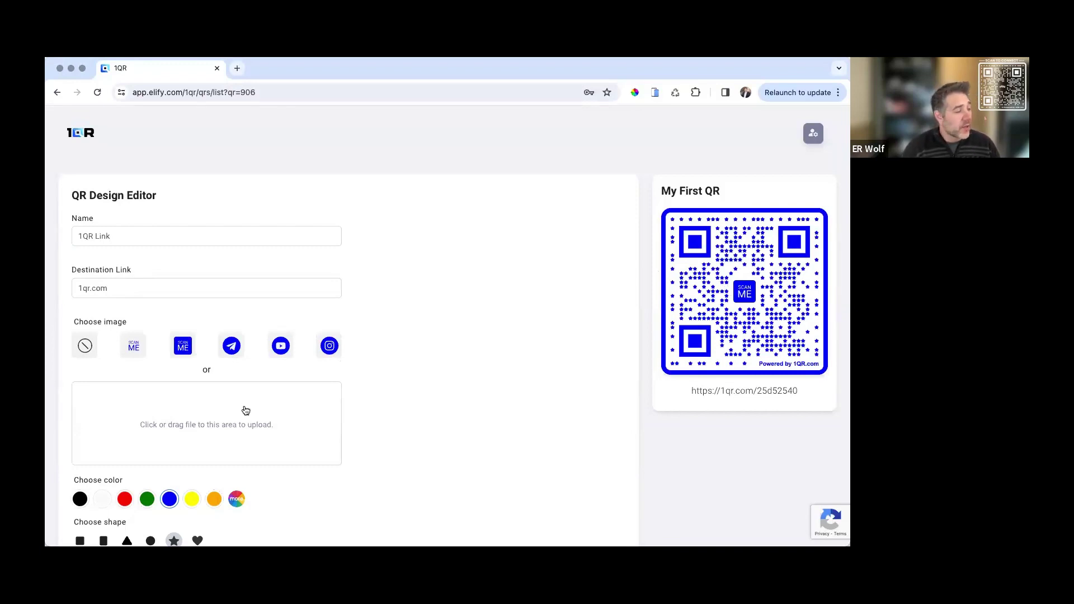
pyautogui.click(200, 424)
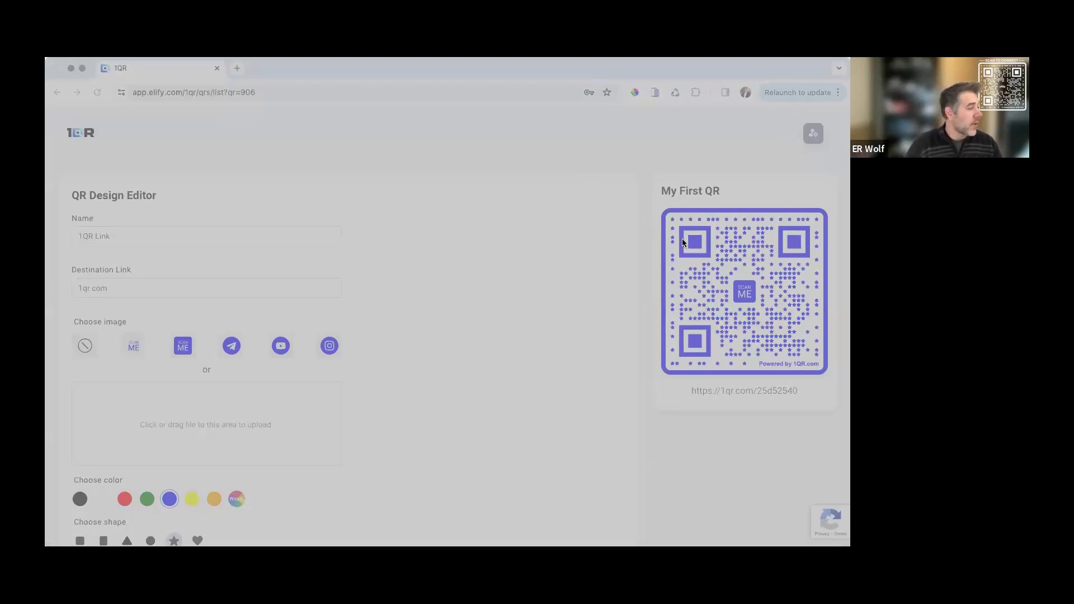
pyautogui.click(180, 373)
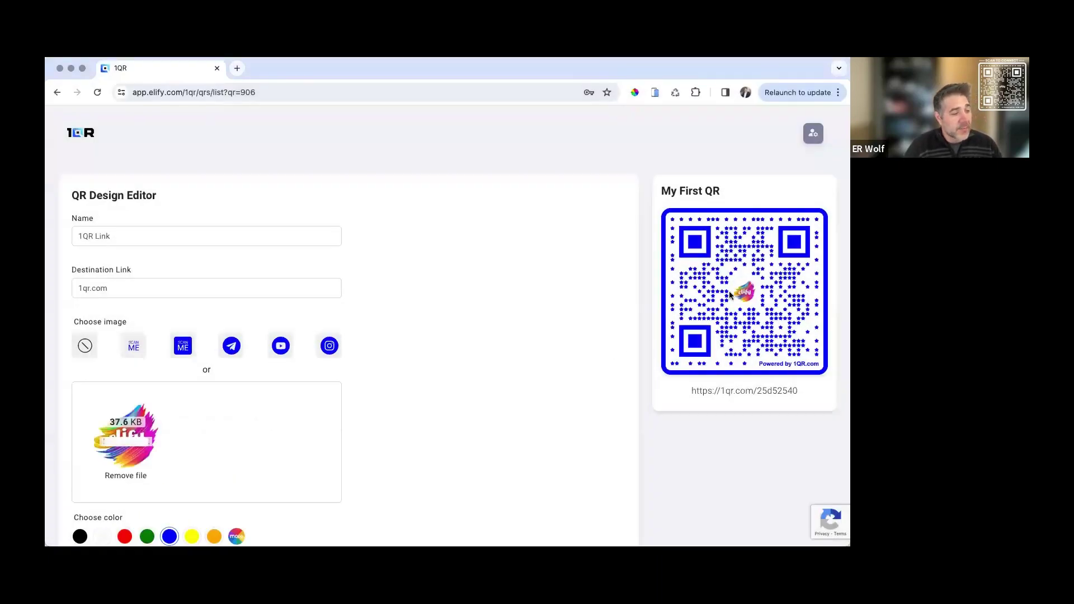
pyautogui.scroll(-3, 350, 446)
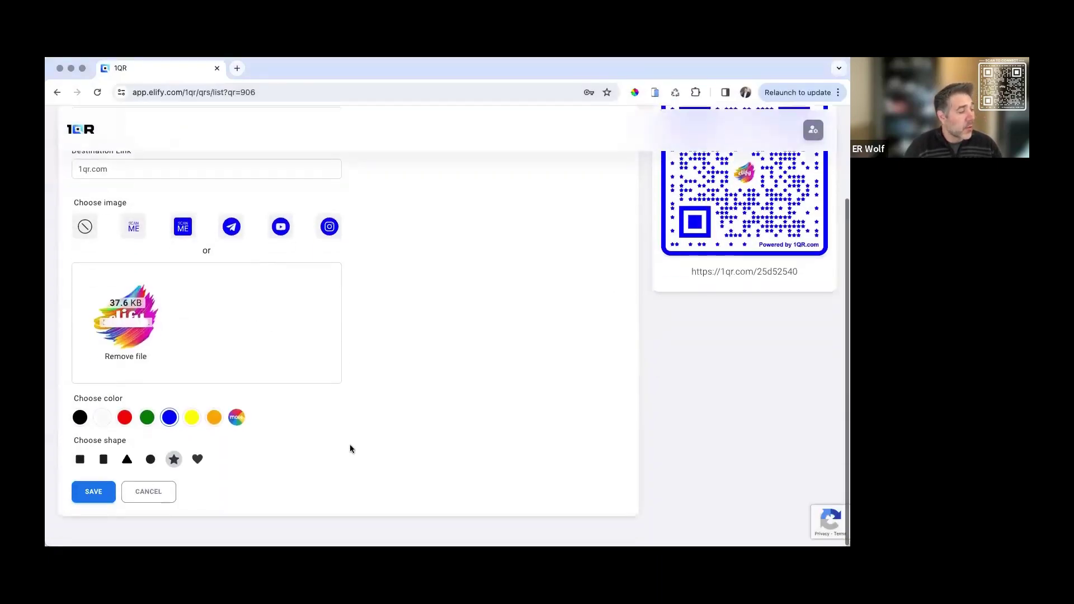
pyautogui.click(90, 496)
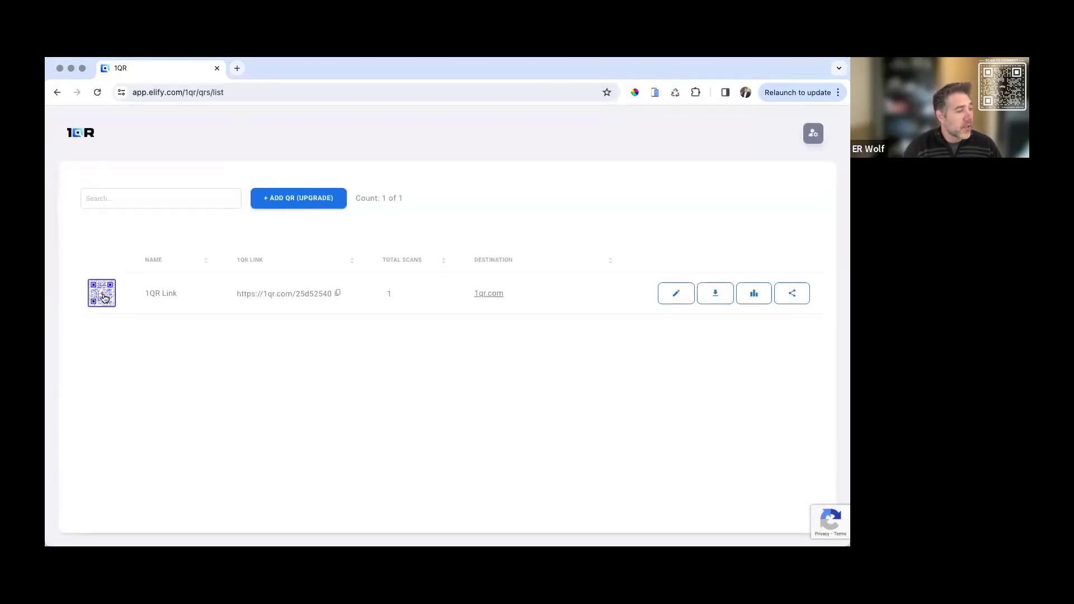
# View the 1QR Link code with its centre logo, then reload to show 2 scans
pyautogui.click(104, 298)
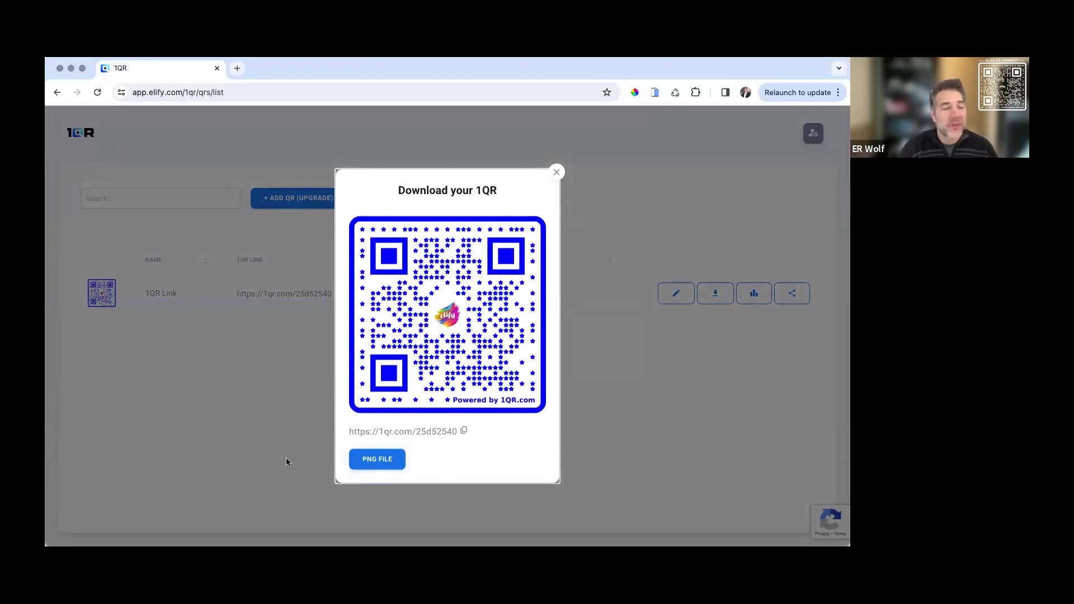
pyautogui.click(97, 92)
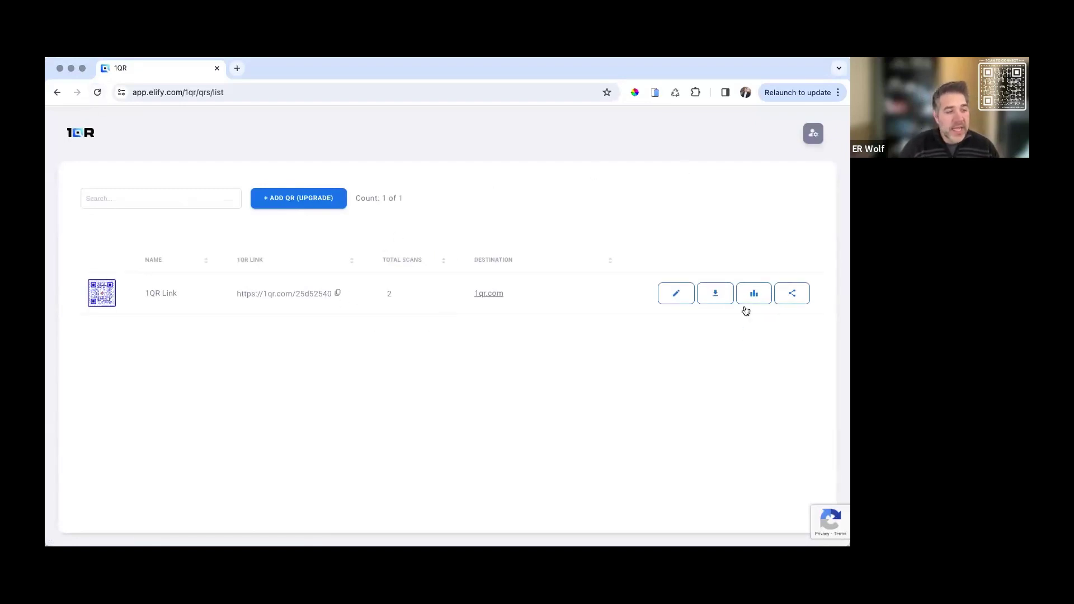
pyautogui.click(752, 297)
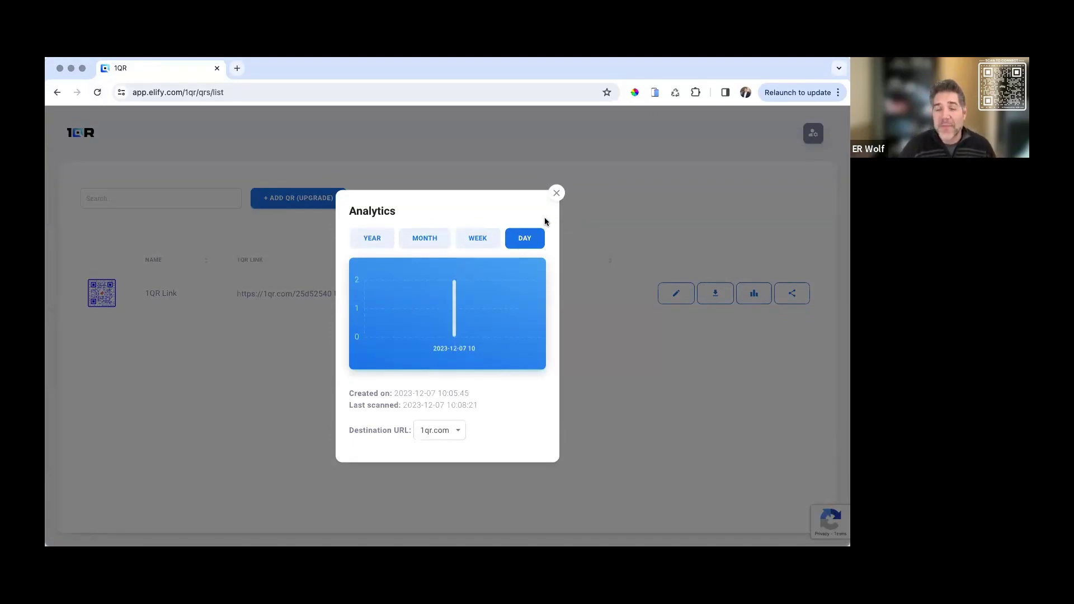
pyautogui.click(557, 193)
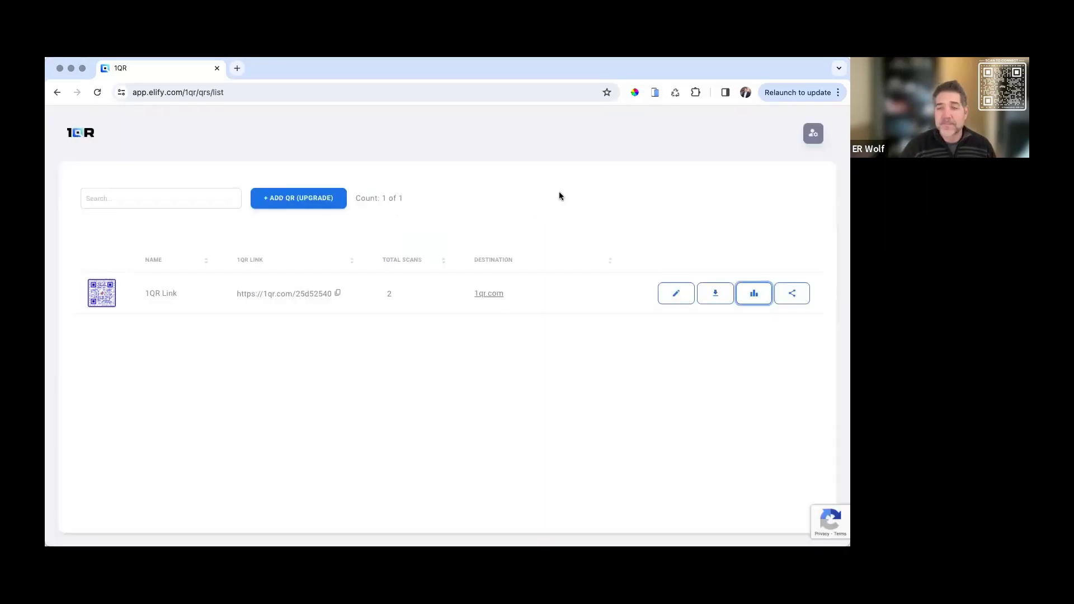